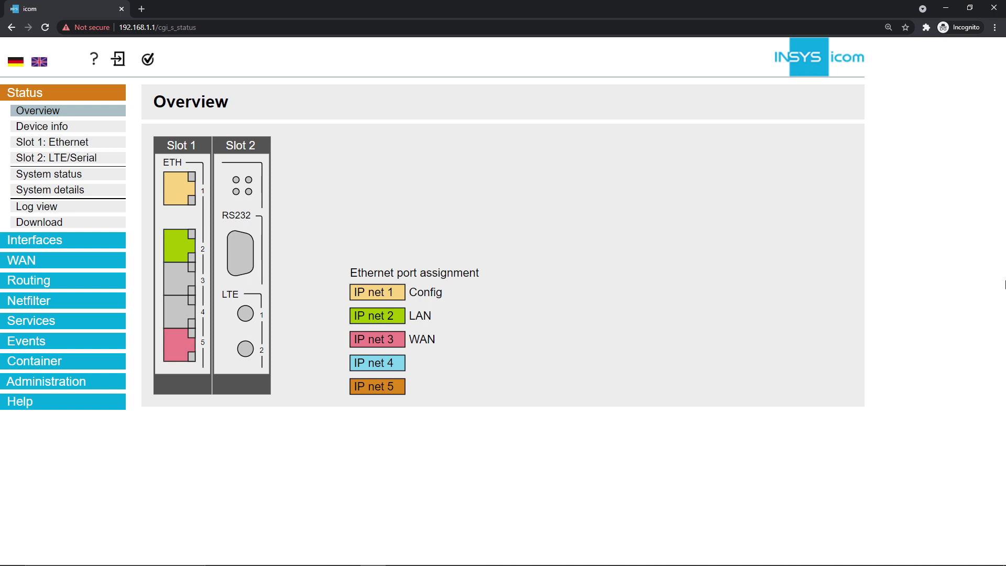
Go to Interfaces to show the Slot 1: Ethernet port assignments
left_click(100, 245)
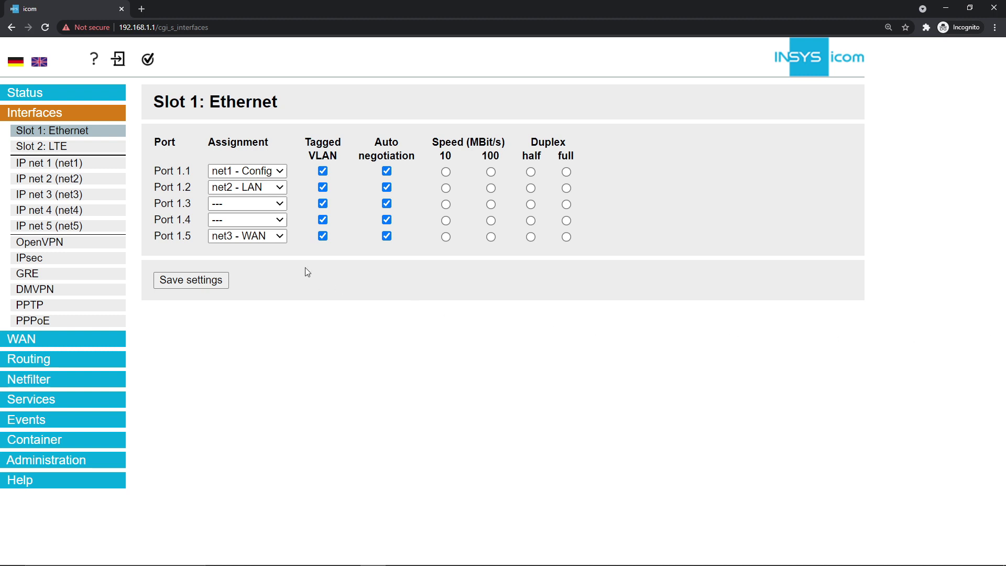
Reassign Ethernet port 1.5 from net3 - WAN to net5 and save
left_click(271, 241)
left_click(246, 314)
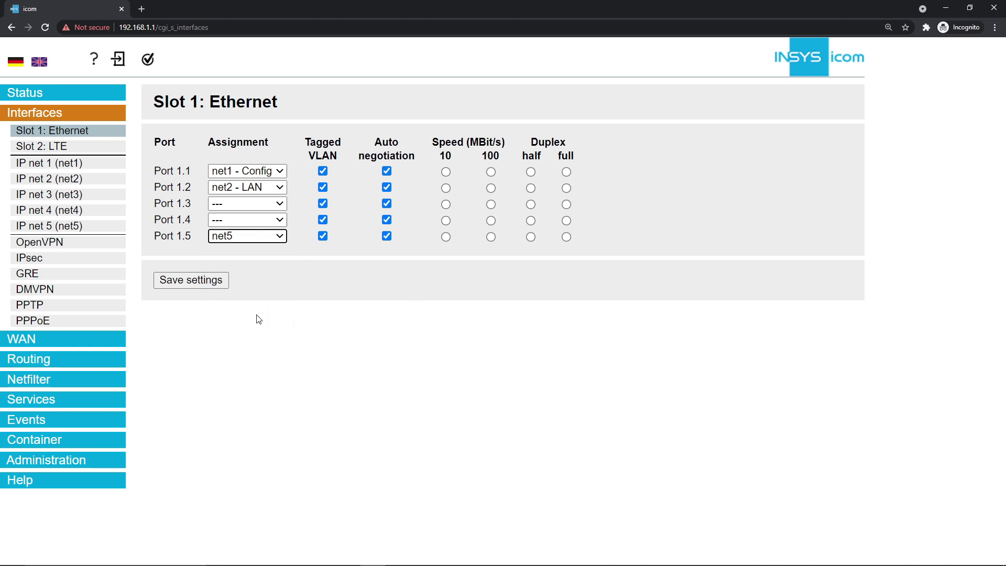
left_click(215, 283)
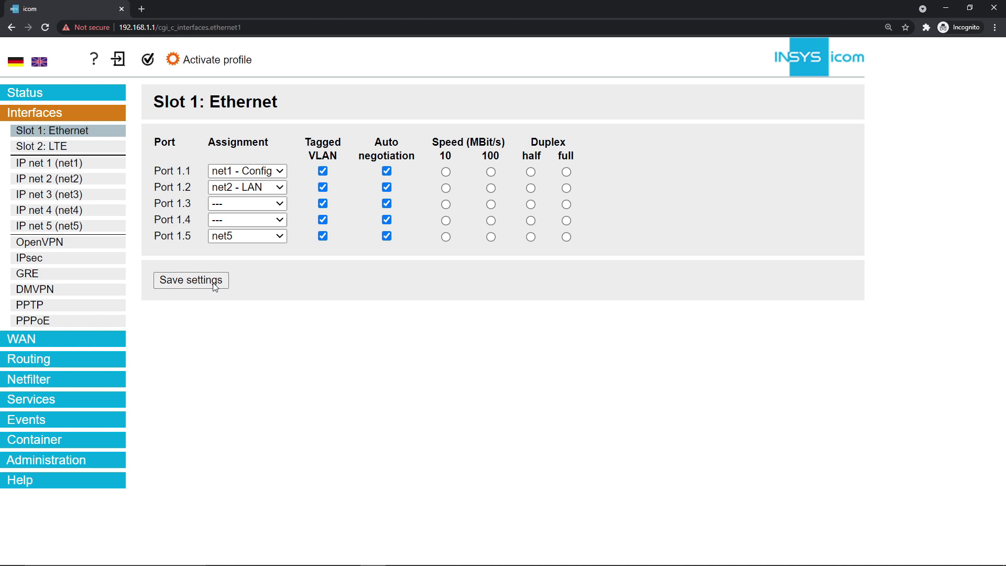
left_click(118, 231)
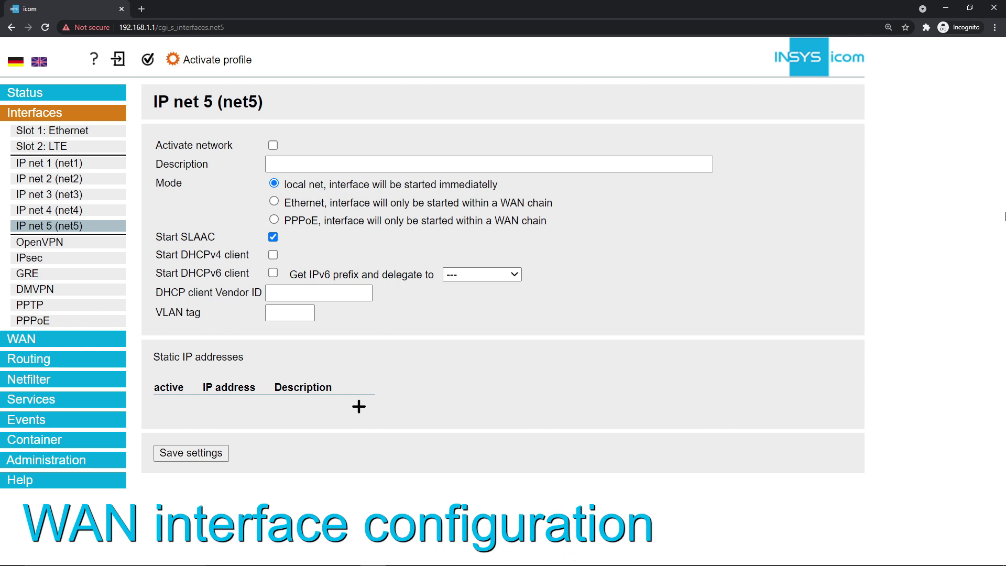
Activate net5 in Ethernet WAN chain mode with static address 192.168.5.5/24 and save
left_click(273, 204)
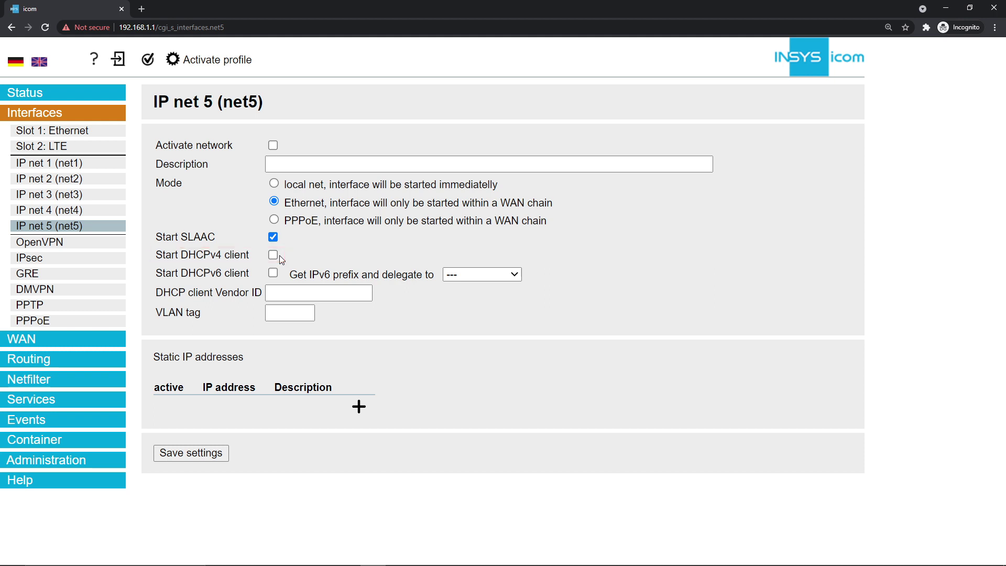
left_click(363, 412)
left_click(420, 405)
type("192.168.5.5")
left_click(471, 406)
type("24")
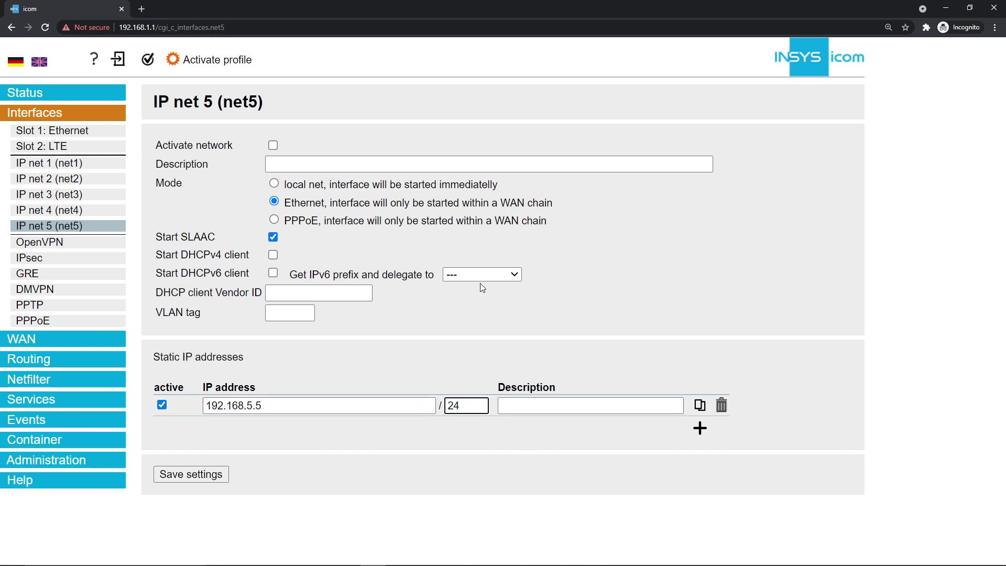
left_click(273, 145)
left_click(216, 474)
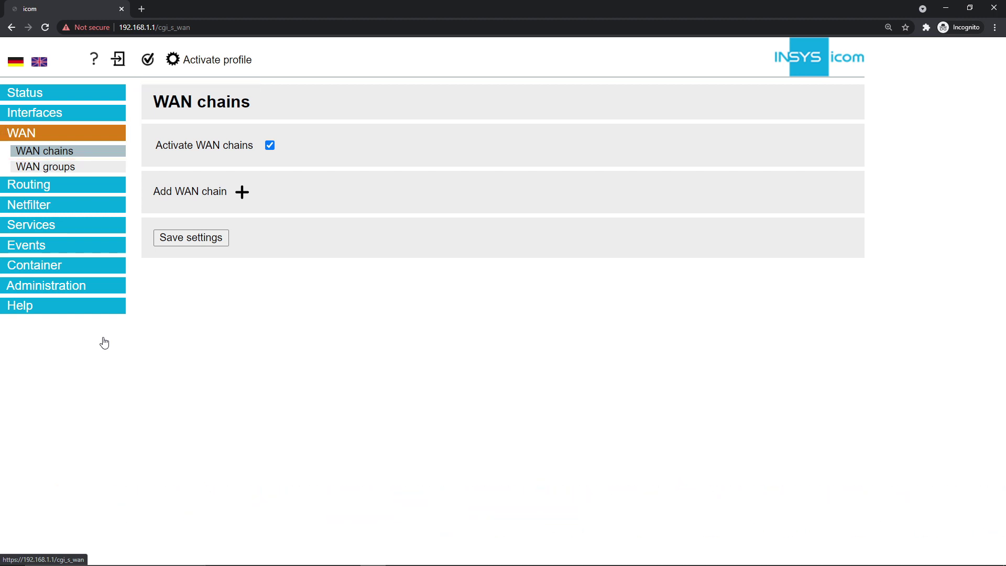
Add WAN chain wan1 using net5 as its interface and save it
left_click(242, 192)
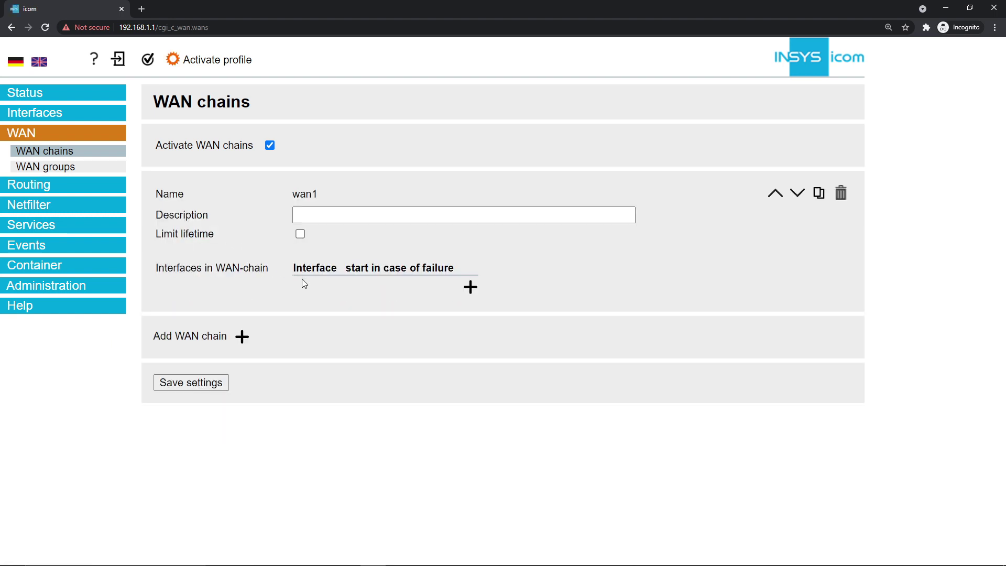
left_click(472, 289)
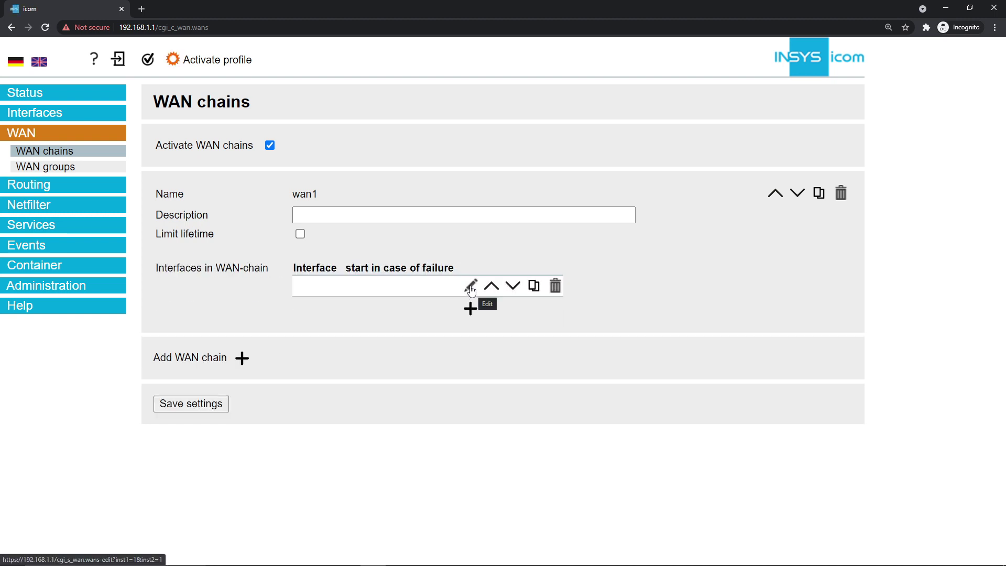
left_click(471, 287)
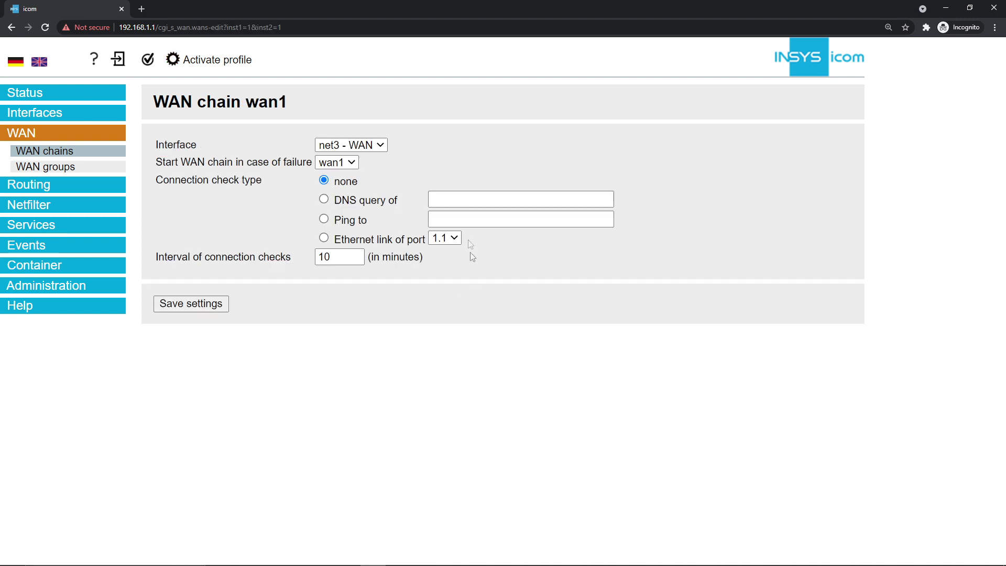
left_click(379, 146)
left_click(377, 181)
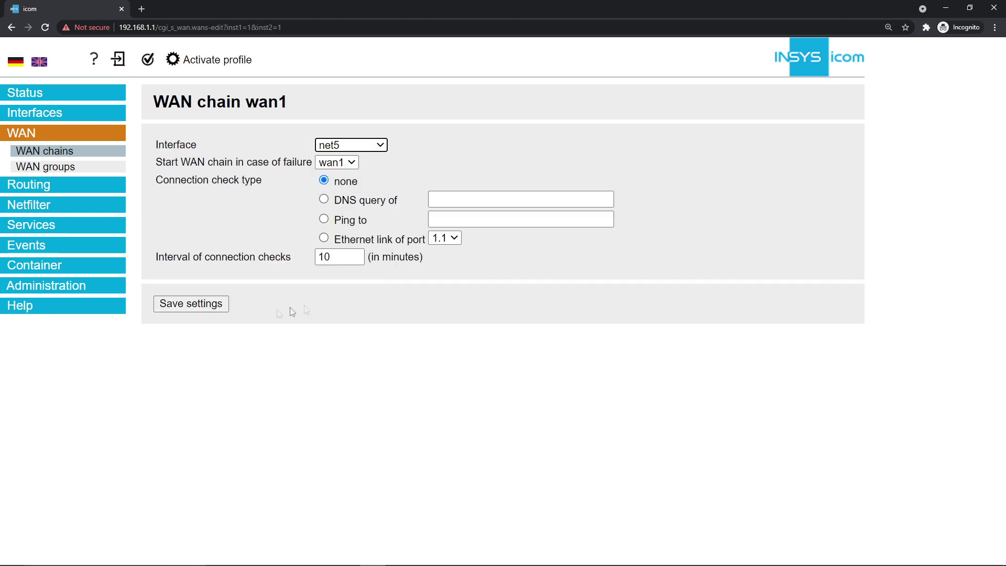
left_click(222, 304)
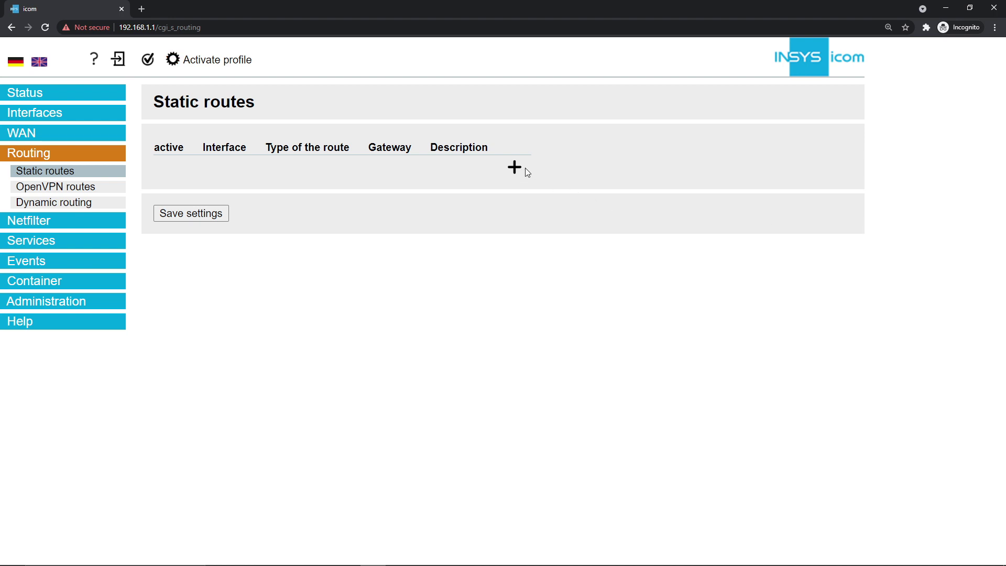
Add a default route set after net5 starts, via static gateway 192.168.5.1, and save
left_click(514, 168)
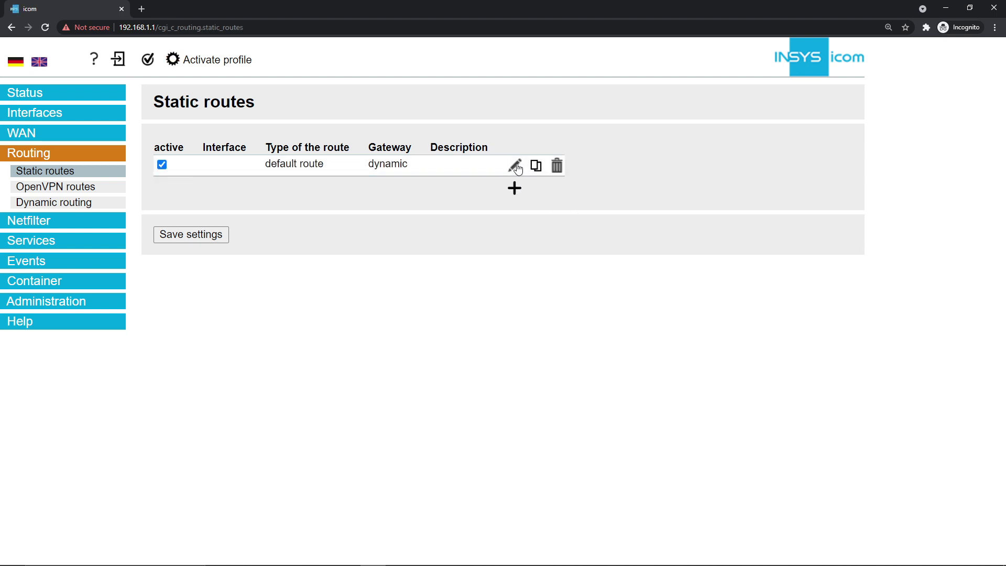
left_click(515, 167)
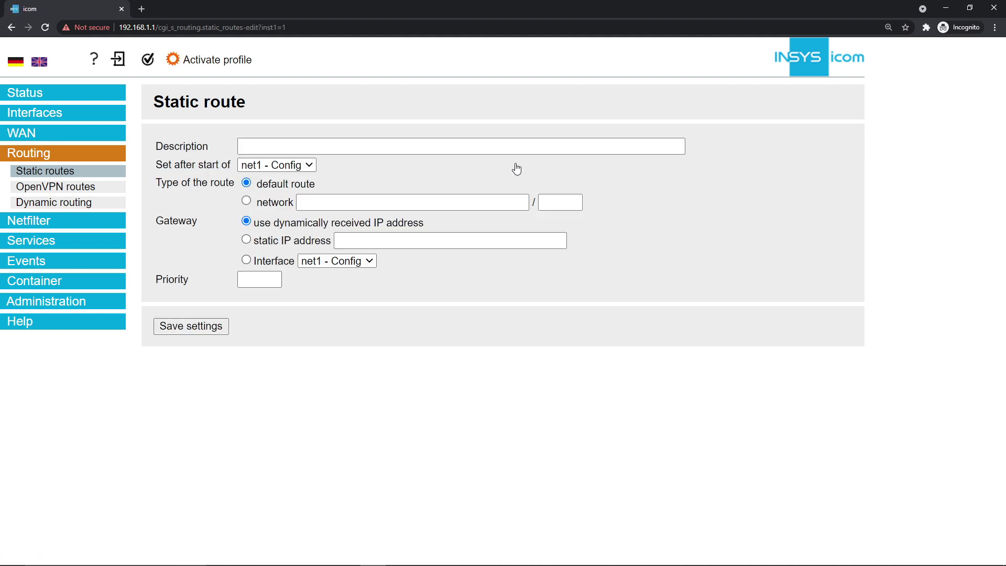
left_click(308, 165)
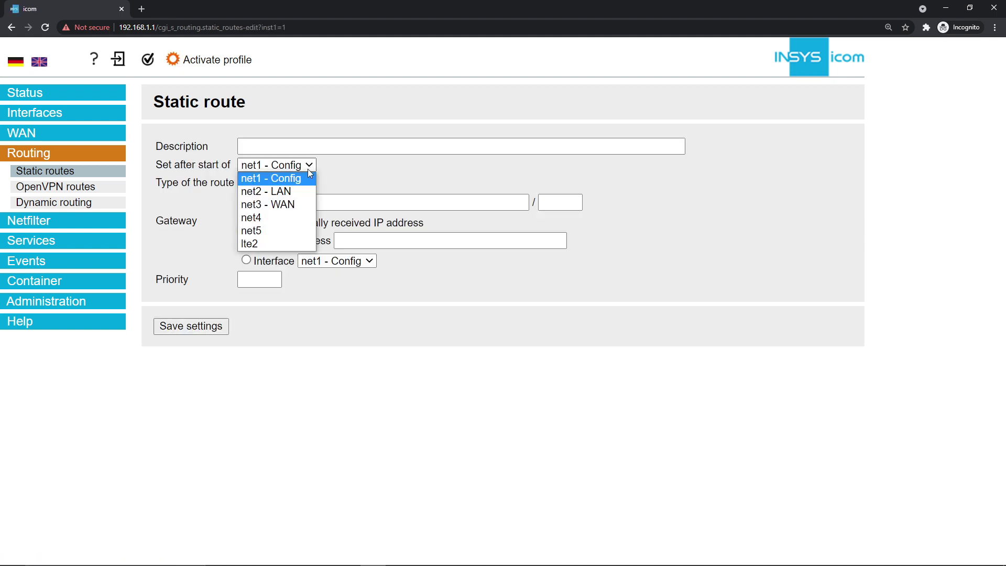
left_click(297, 225)
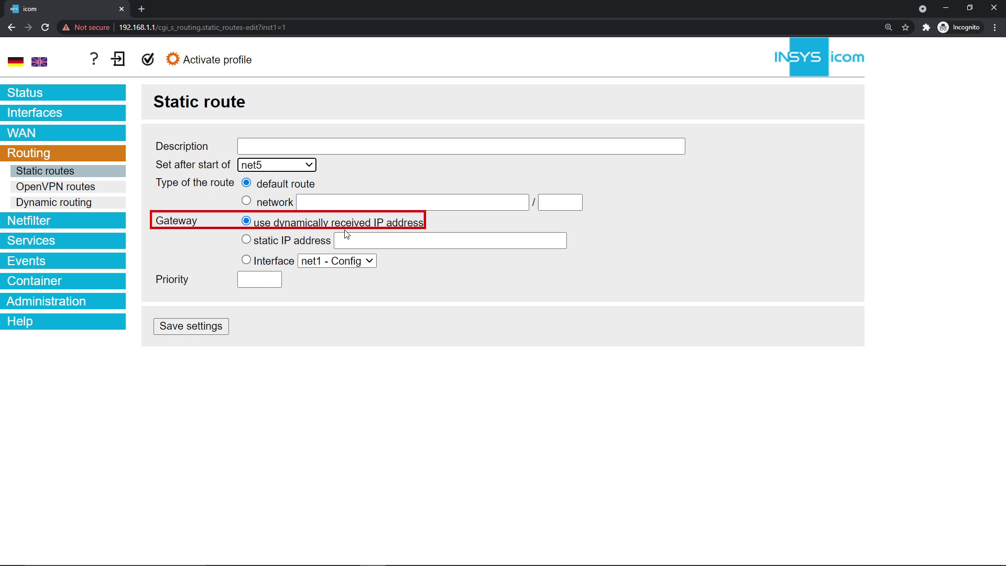
left_click(246, 240)
left_click(549, 244)
type("192.168.5.1")
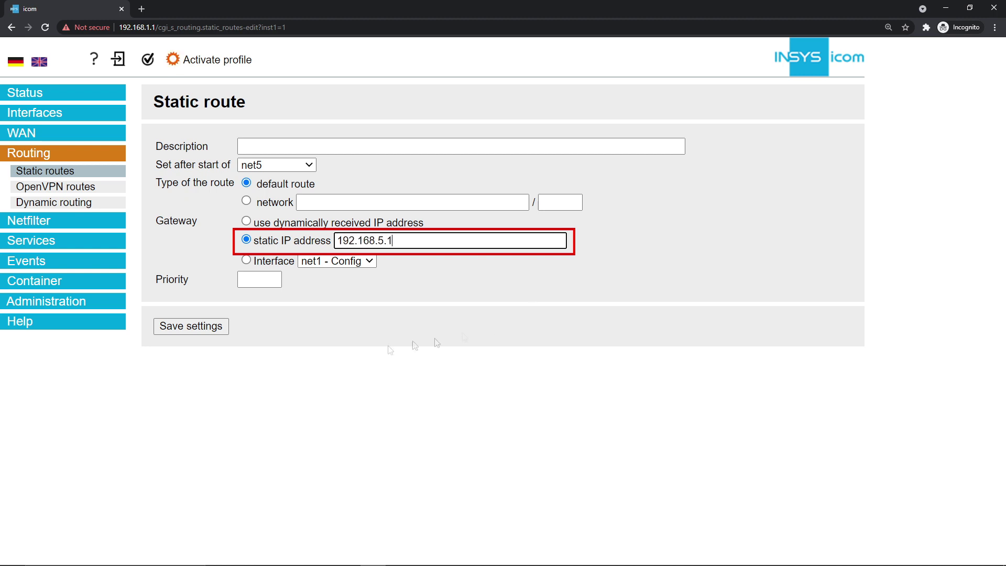
left_click(209, 329)
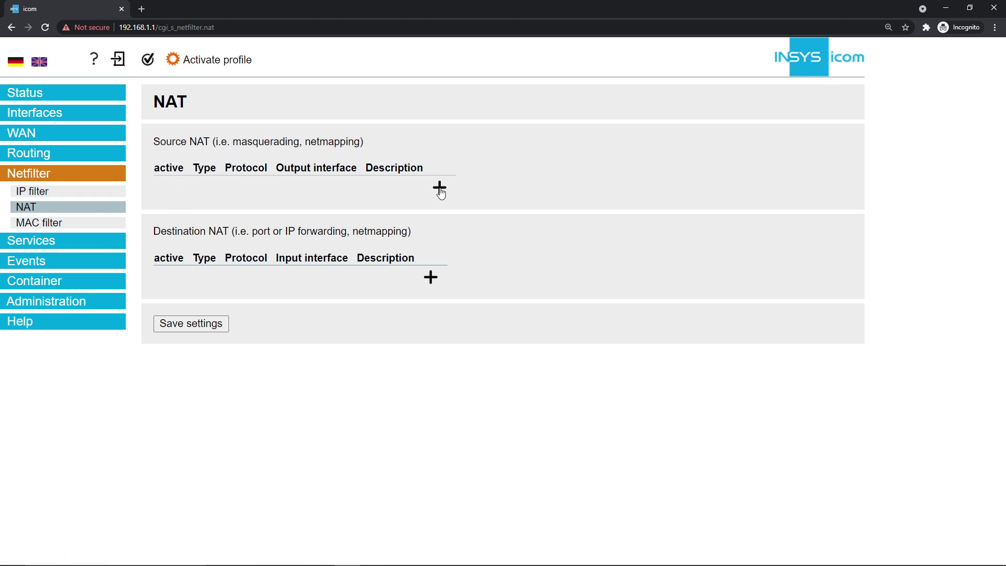
Add a masquerade source NAT rule with output interfaces net5 and net1 - Config
left_click(439, 188)
left_click(441, 187)
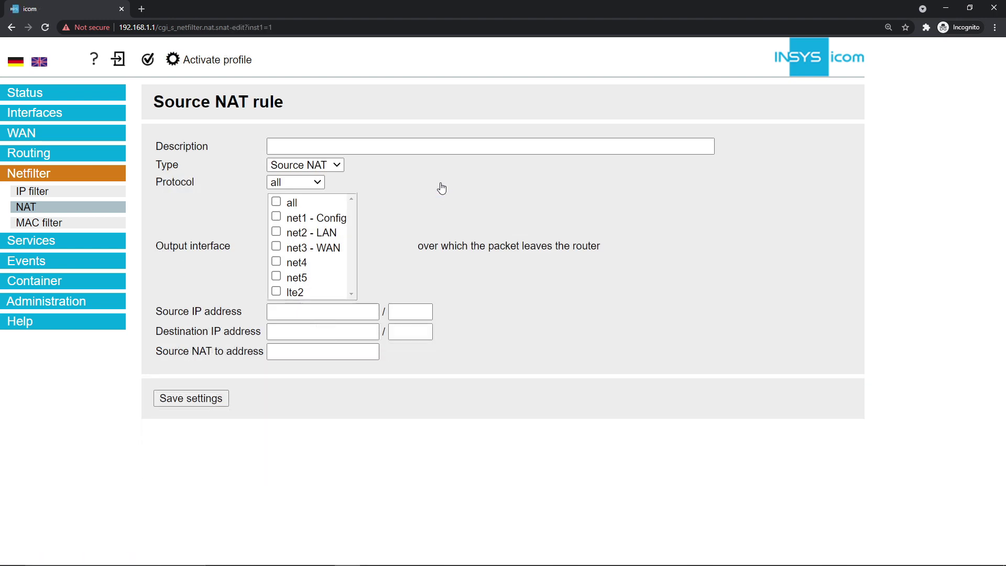
left_click(338, 165)
left_click(338, 192)
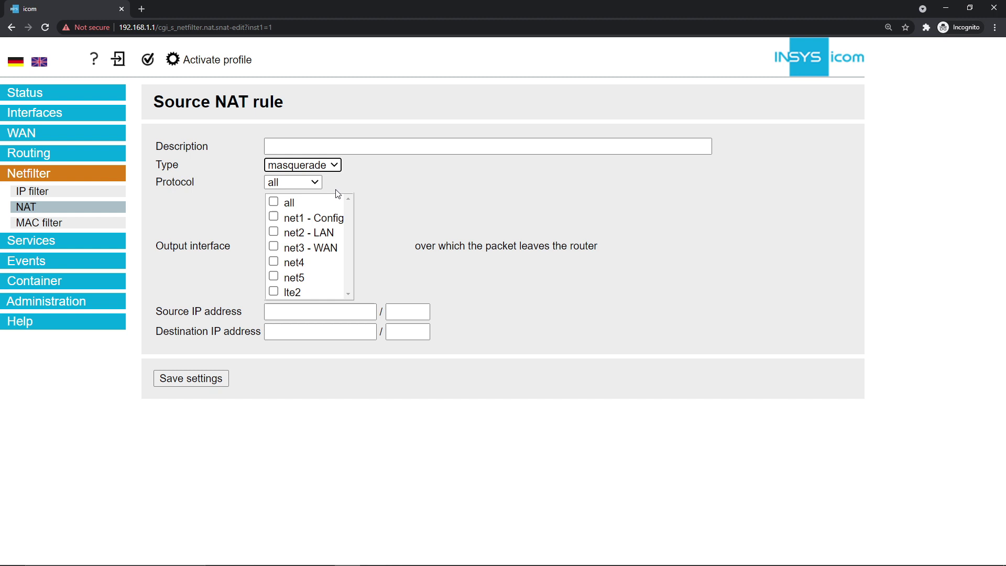
left_click(273, 277)
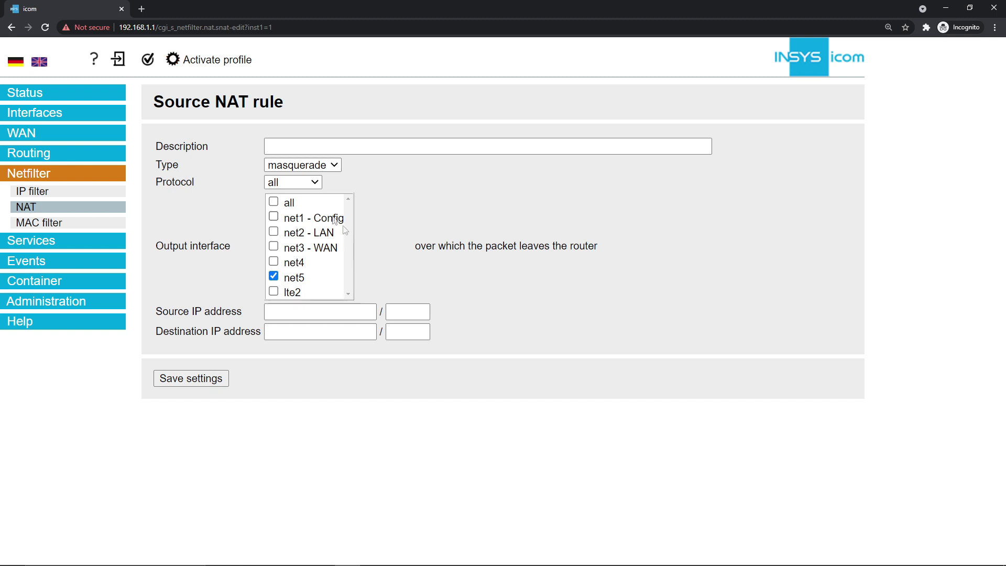
left_click(273, 217)
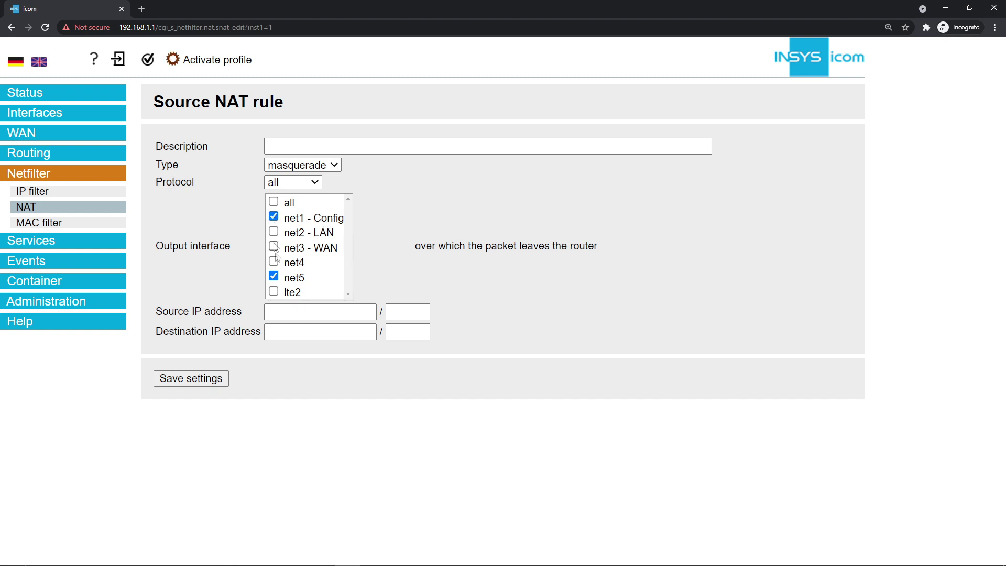
Save the NAT rule and set 8.8.8.8 as the first IPv4 DNS server
left_click(222, 381)
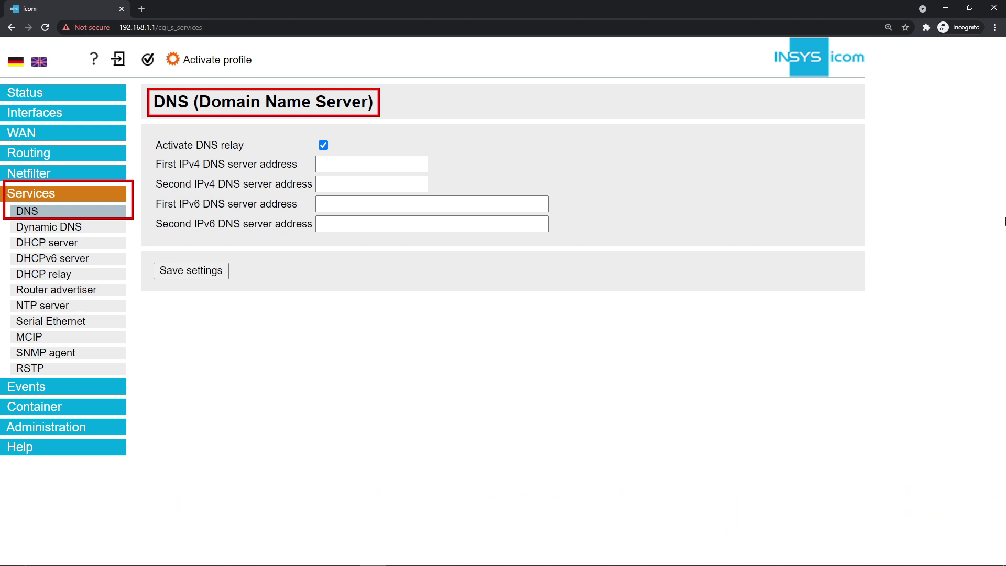
left_click(397, 161)
type("8.8.8")
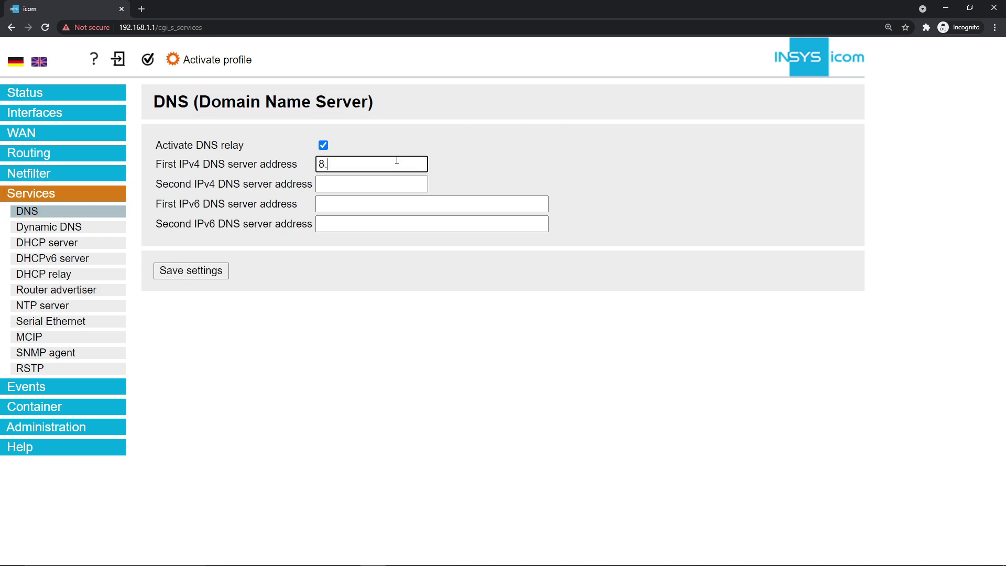
type(".8")
left_click(209, 276)
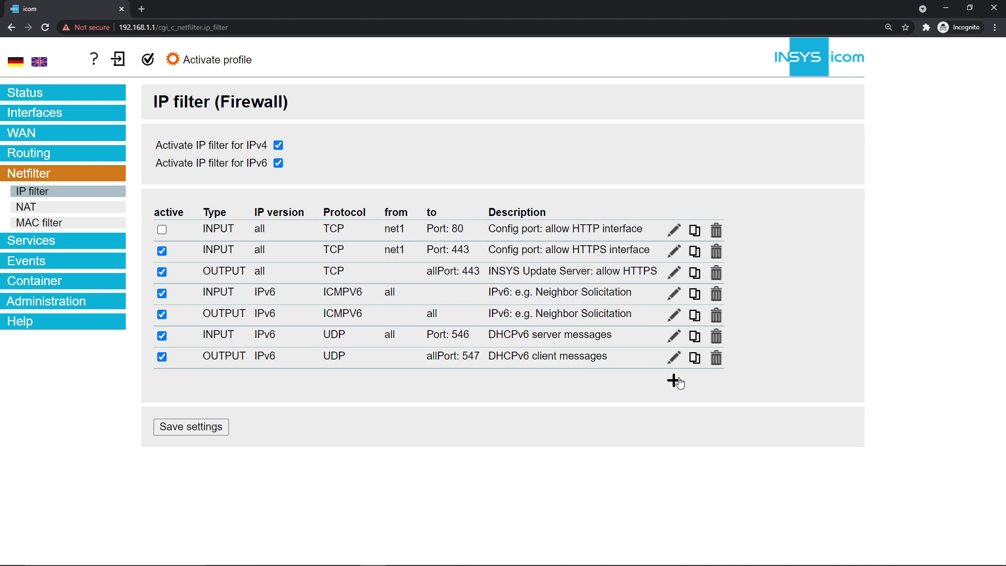
Add a new IP filter rule and open it for editing
left_click(673, 380)
left_click(676, 382)
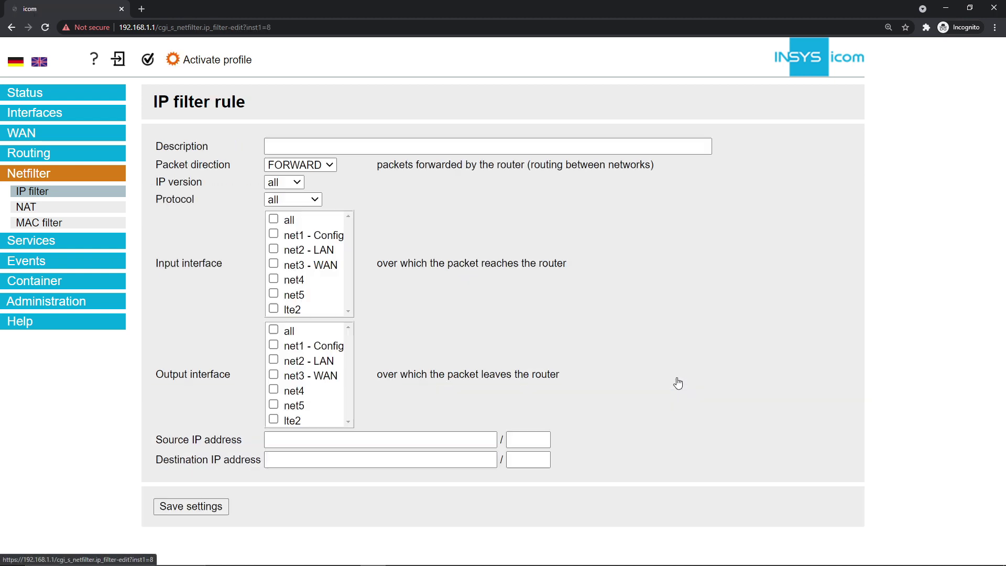